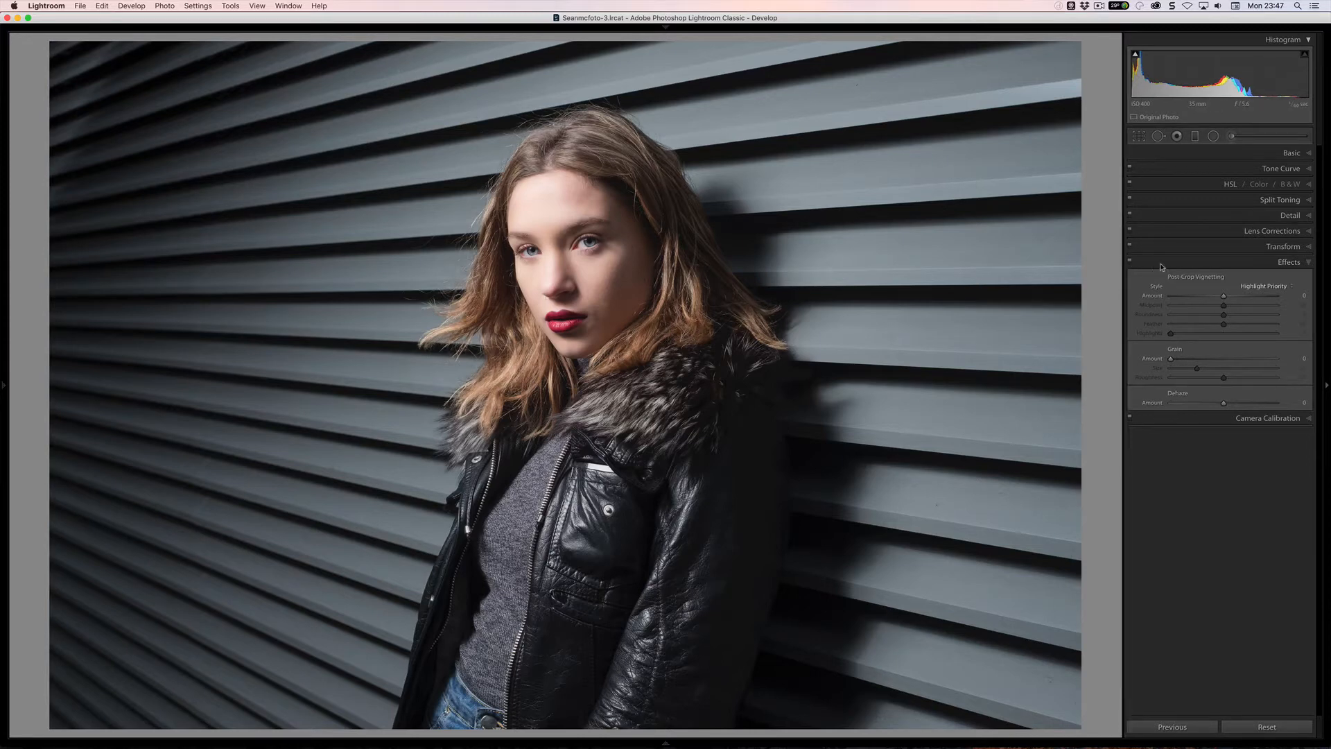
drag(1124, 267, 1048, 264)
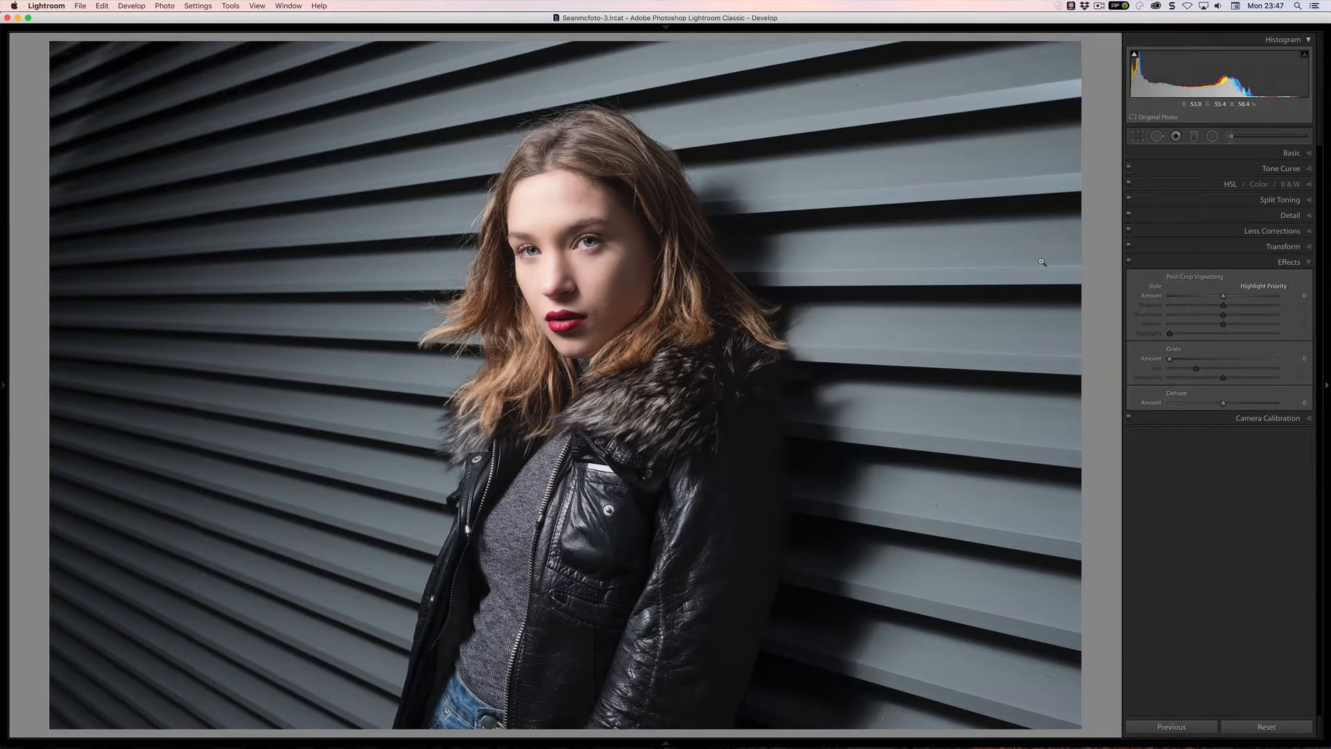
key(alt)
drag(1094, 265, 1127, 287)
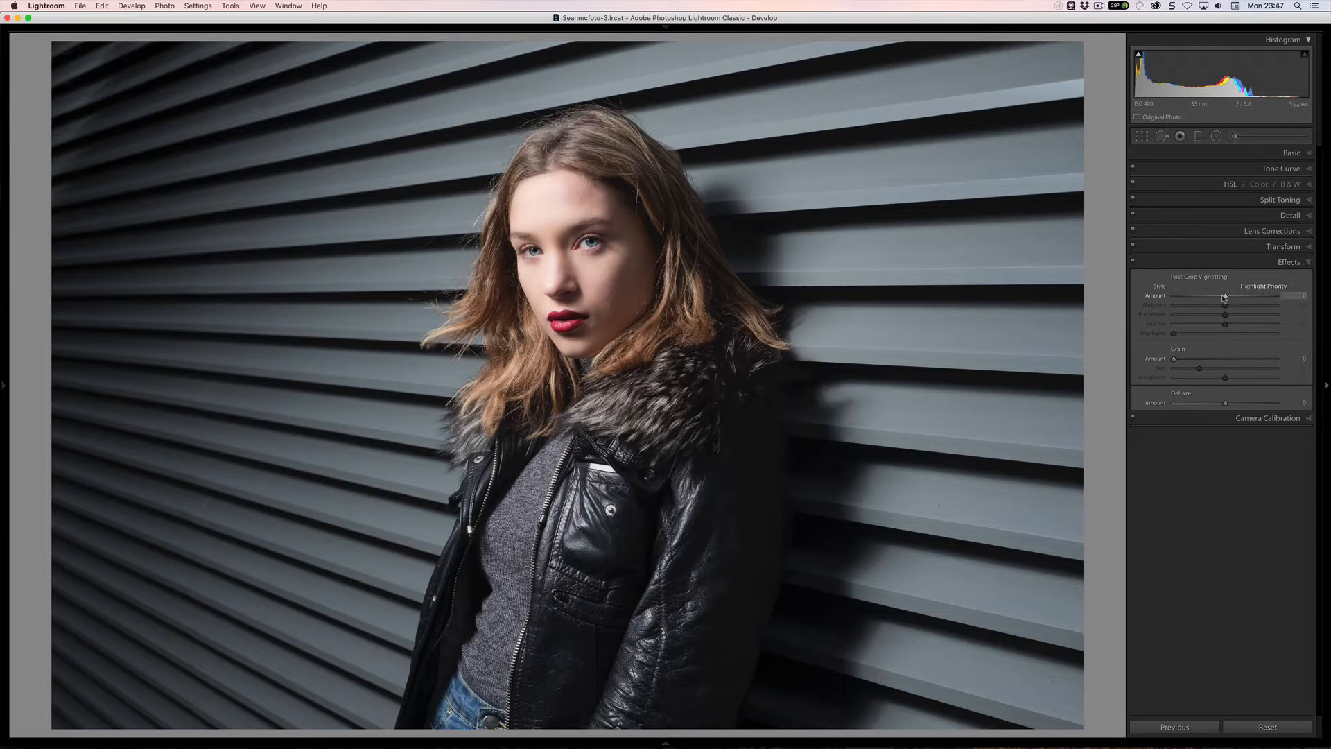
Step: Try the post-crop vignette Amount at -100 and +100, and check the bright version with the clipping overlay
drag(1225, 297, 1148, 291)
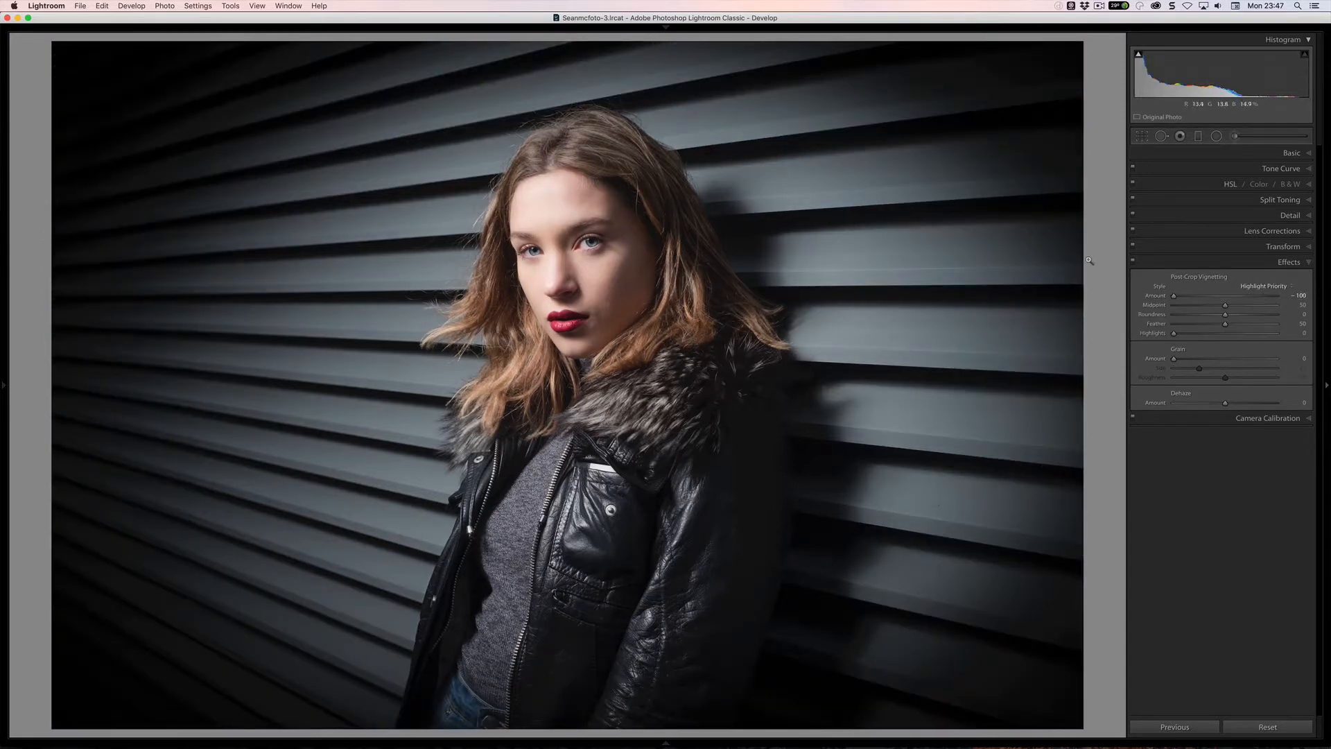
drag(1173, 297, 1281, 293)
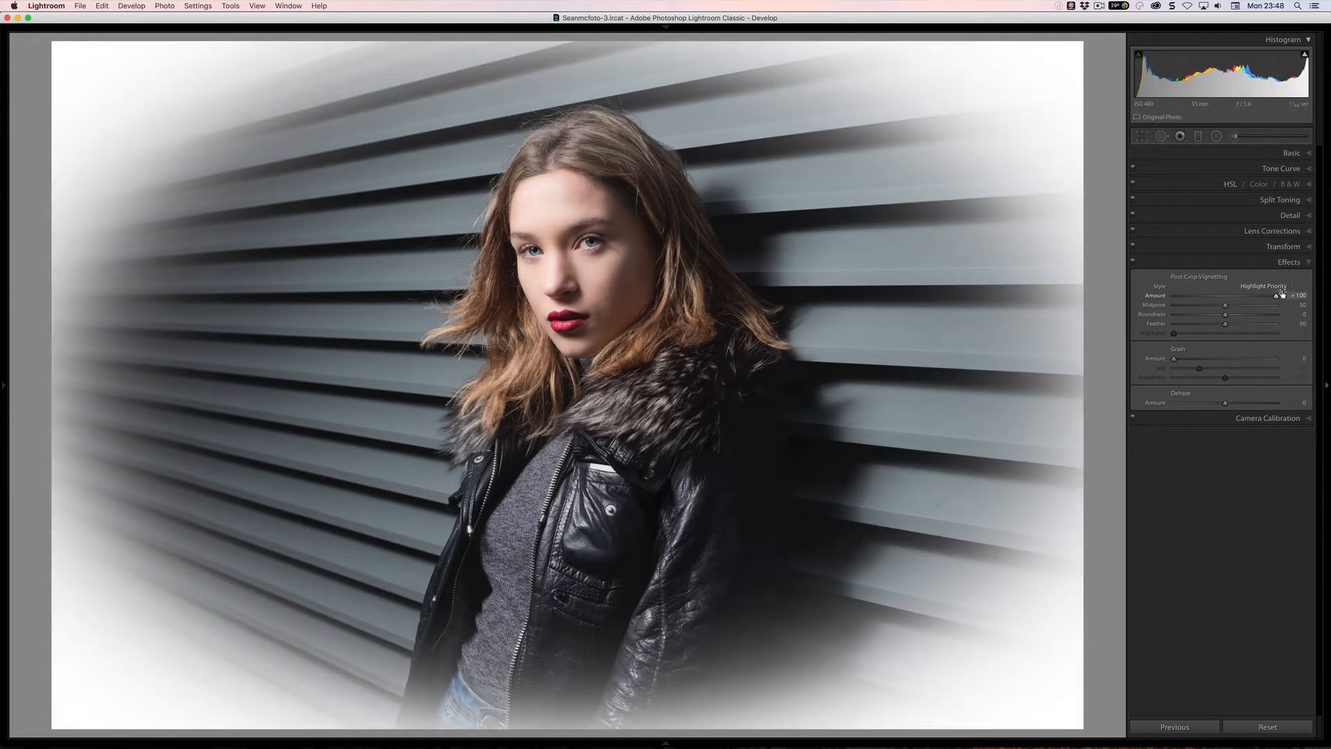
key(j)
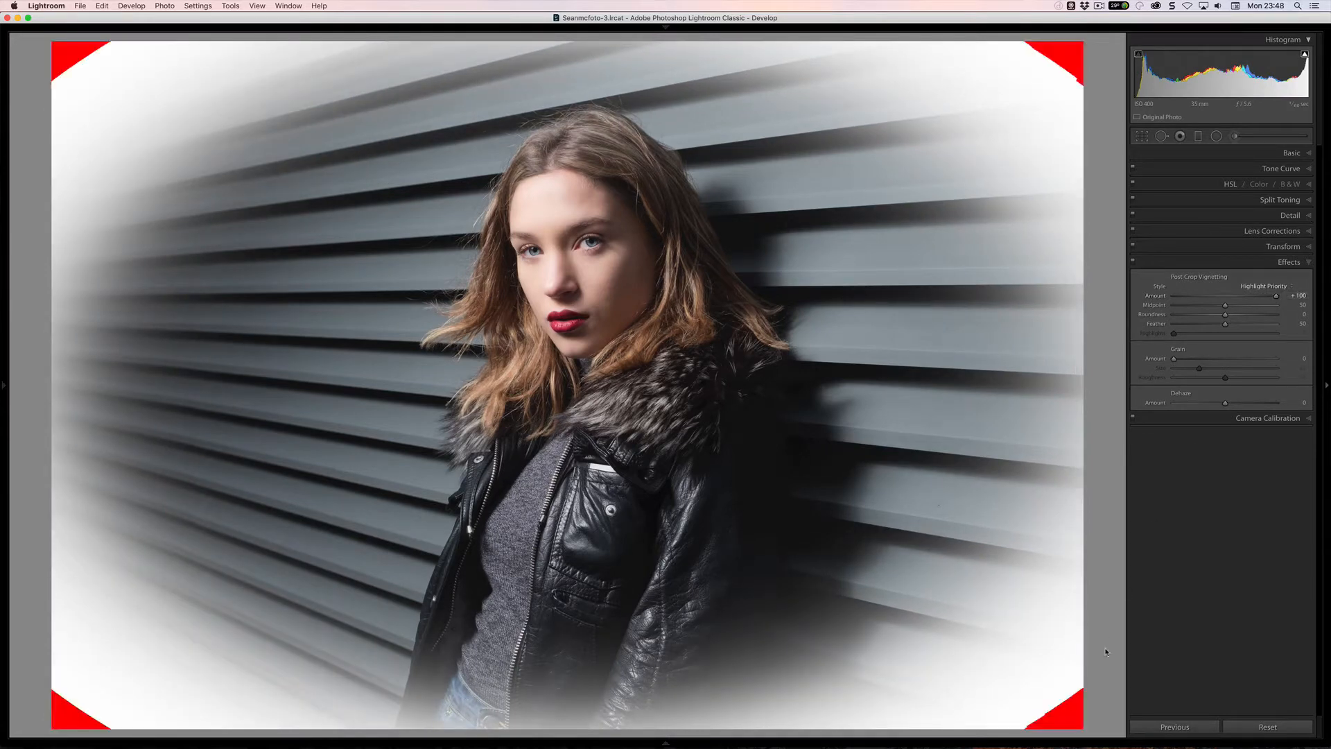
key(j)
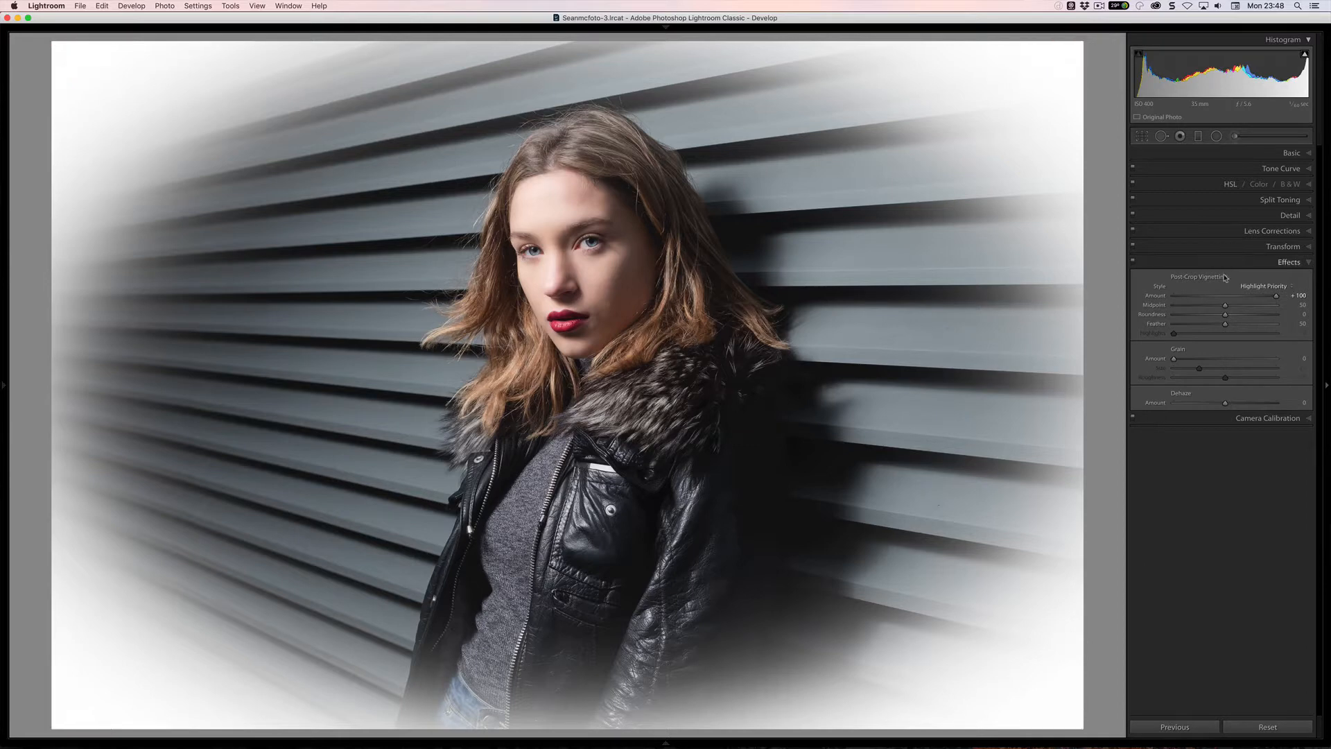
Step: Set the post-crop vignette Amount to -100 and inspect the darkened corners with the clipping overlay
drag(1274, 297, 1150, 302)
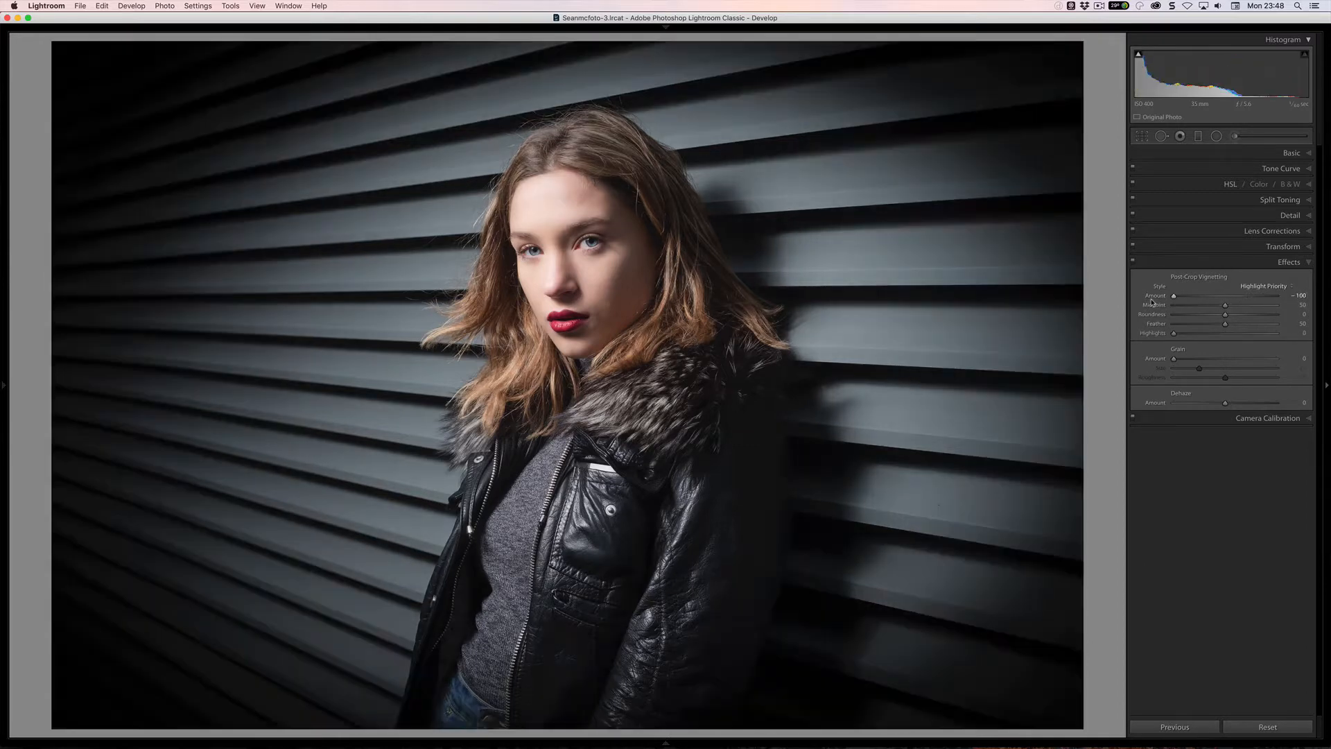
key(j)
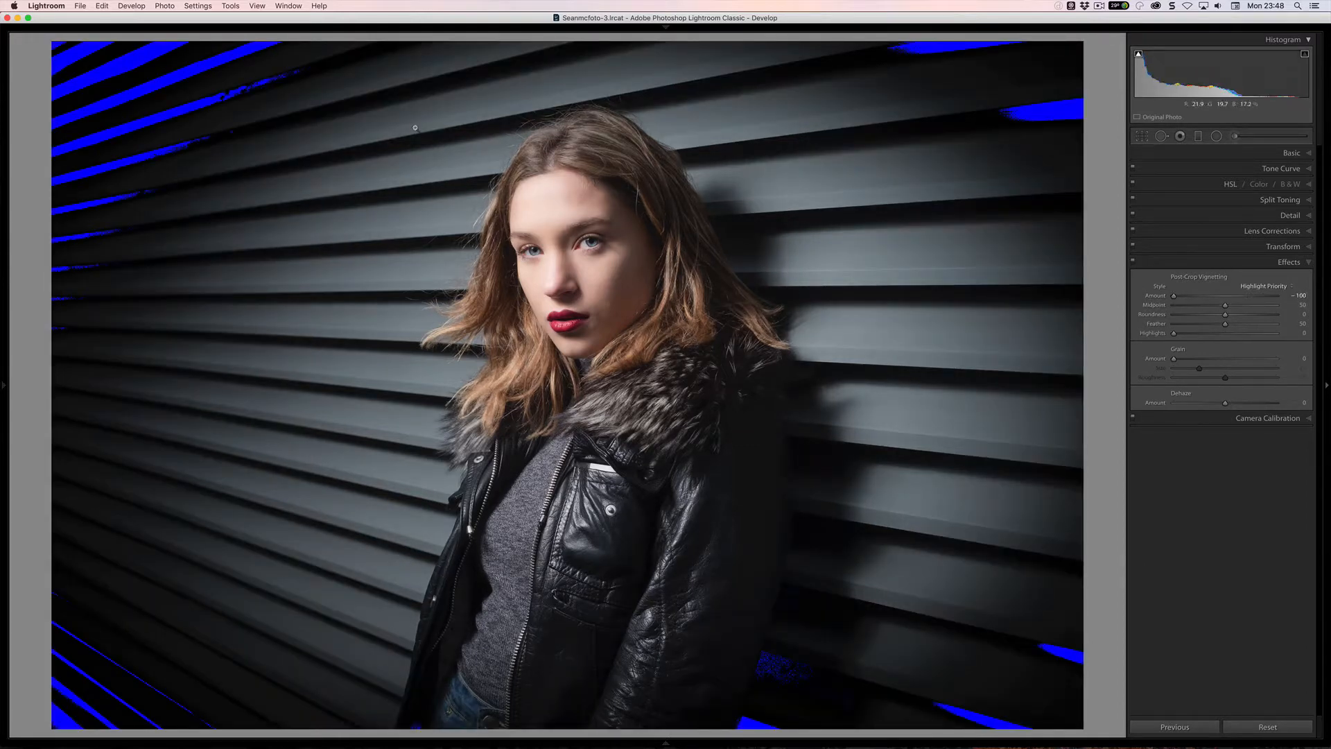
mouse_move(75, 57)
key(j)
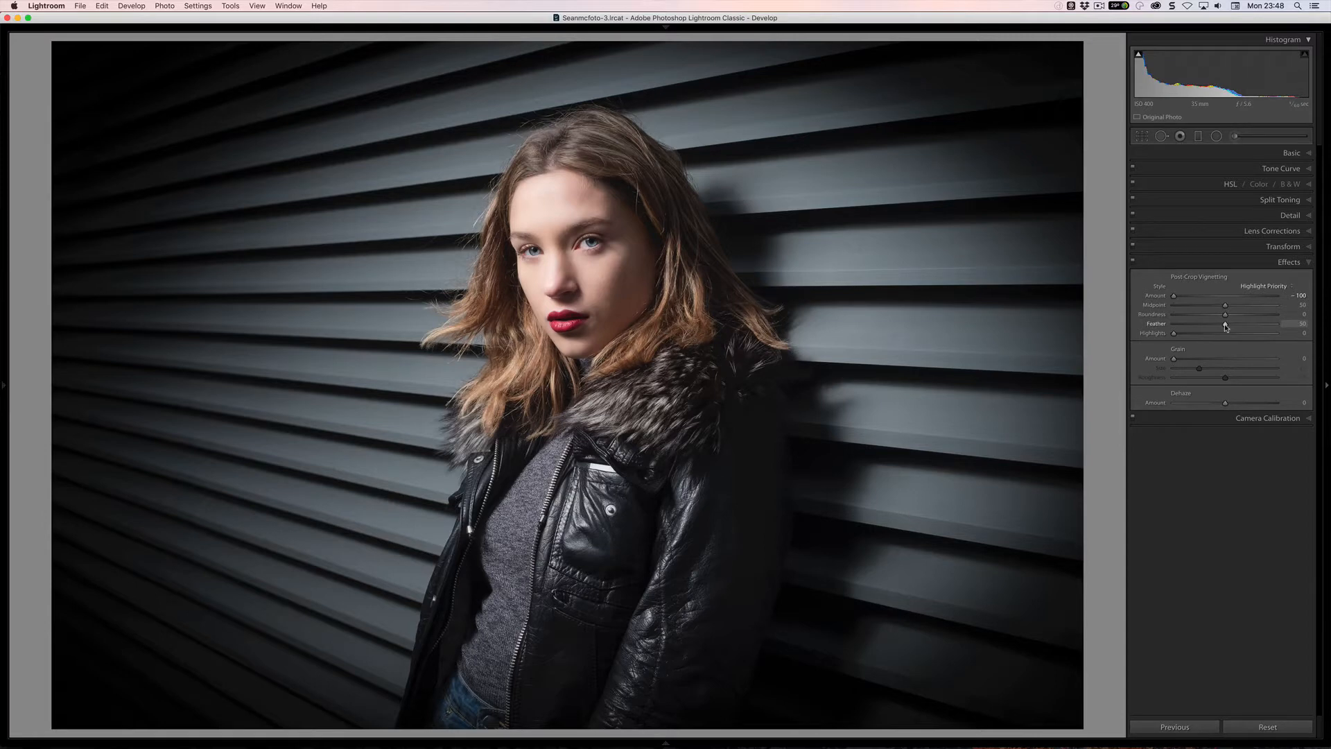
Step: Set the vignette's Feather to 0 and Midpoint to 49, and try Roundness at -100 and +100
drag(1225, 326, 1146, 320)
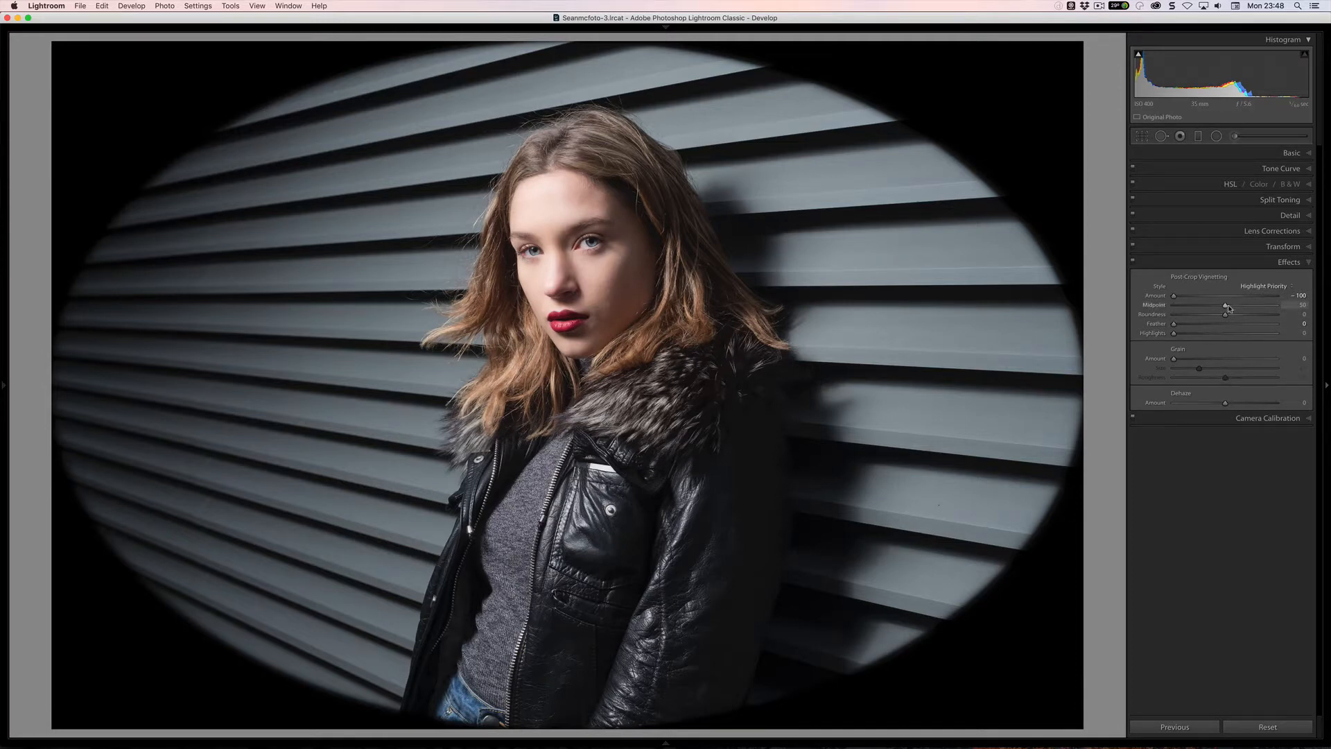
drag(1225, 307, 1164, 317)
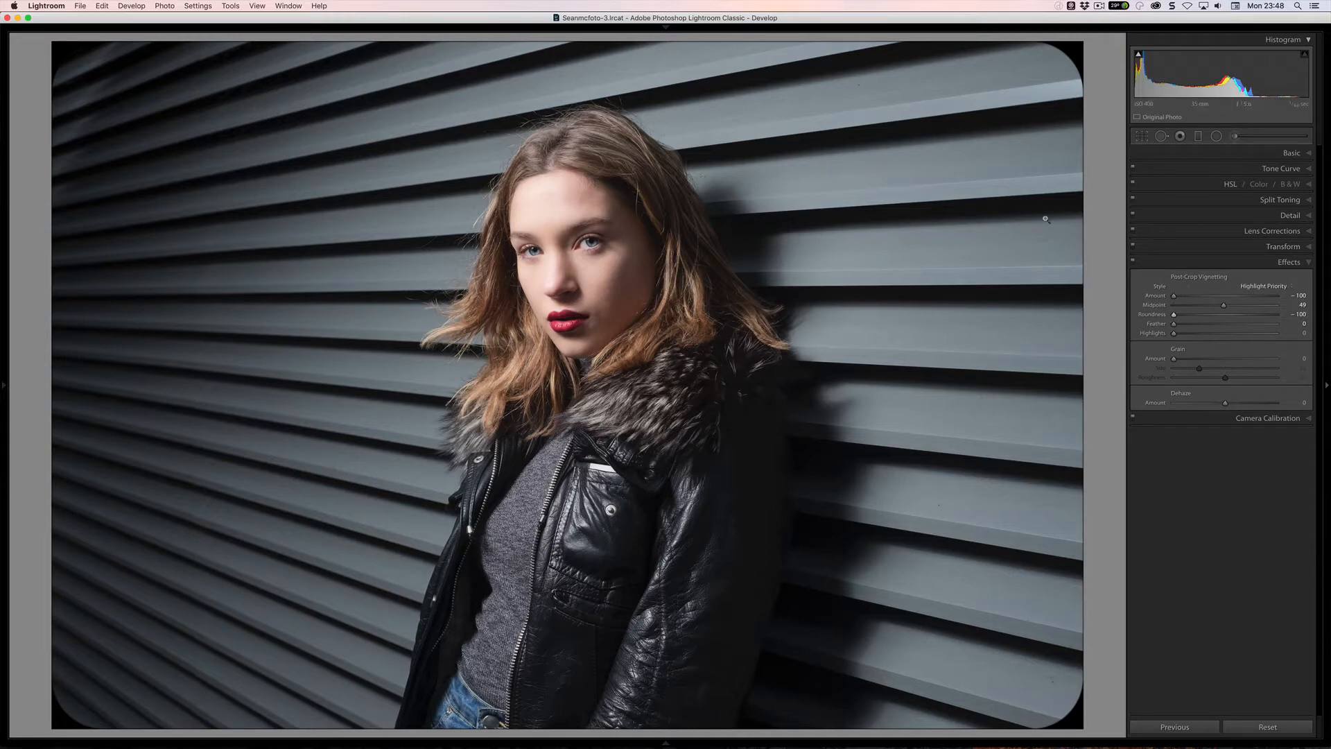
drag(1173, 314, 1275, 314)
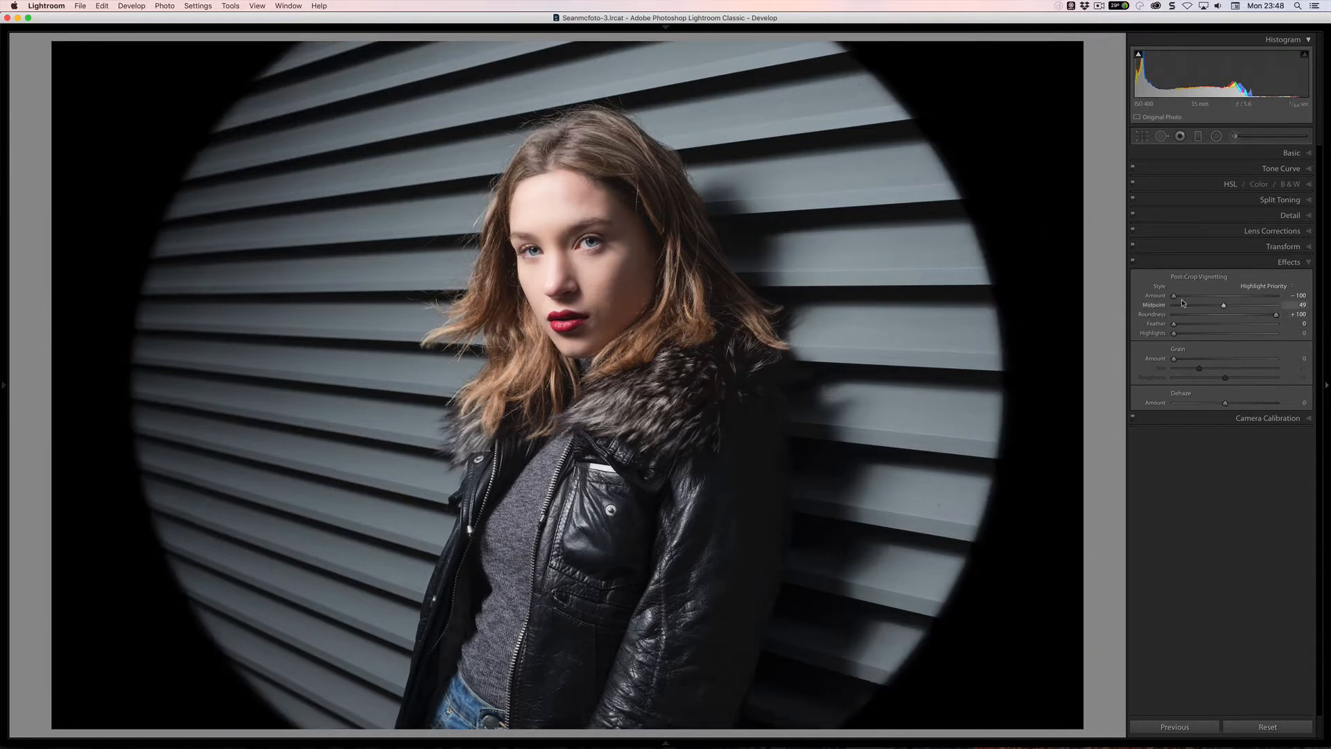
Step: Soften the dark vignette with Midpoint 17, Roundness -51, Feather 100 and Highlights 100
drag(1224, 306, 1287, 326)
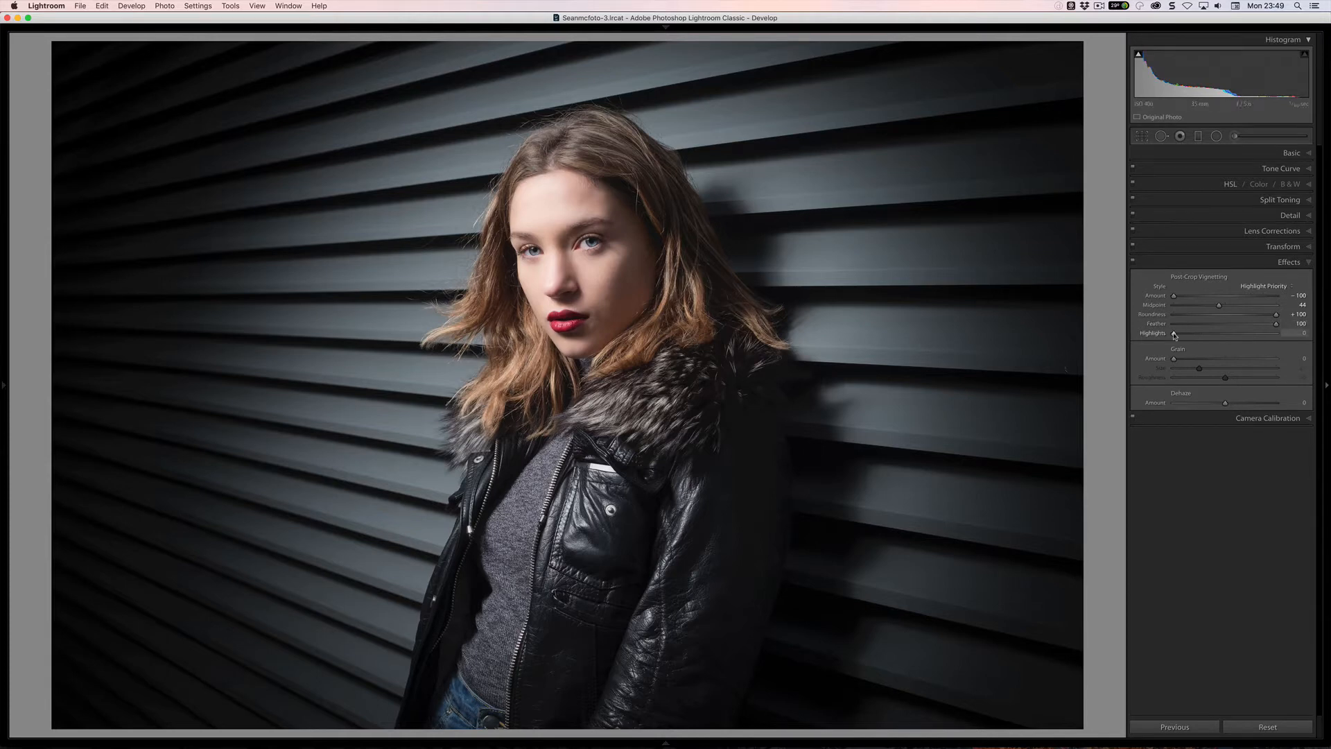
drag(1196, 333, 1279, 333)
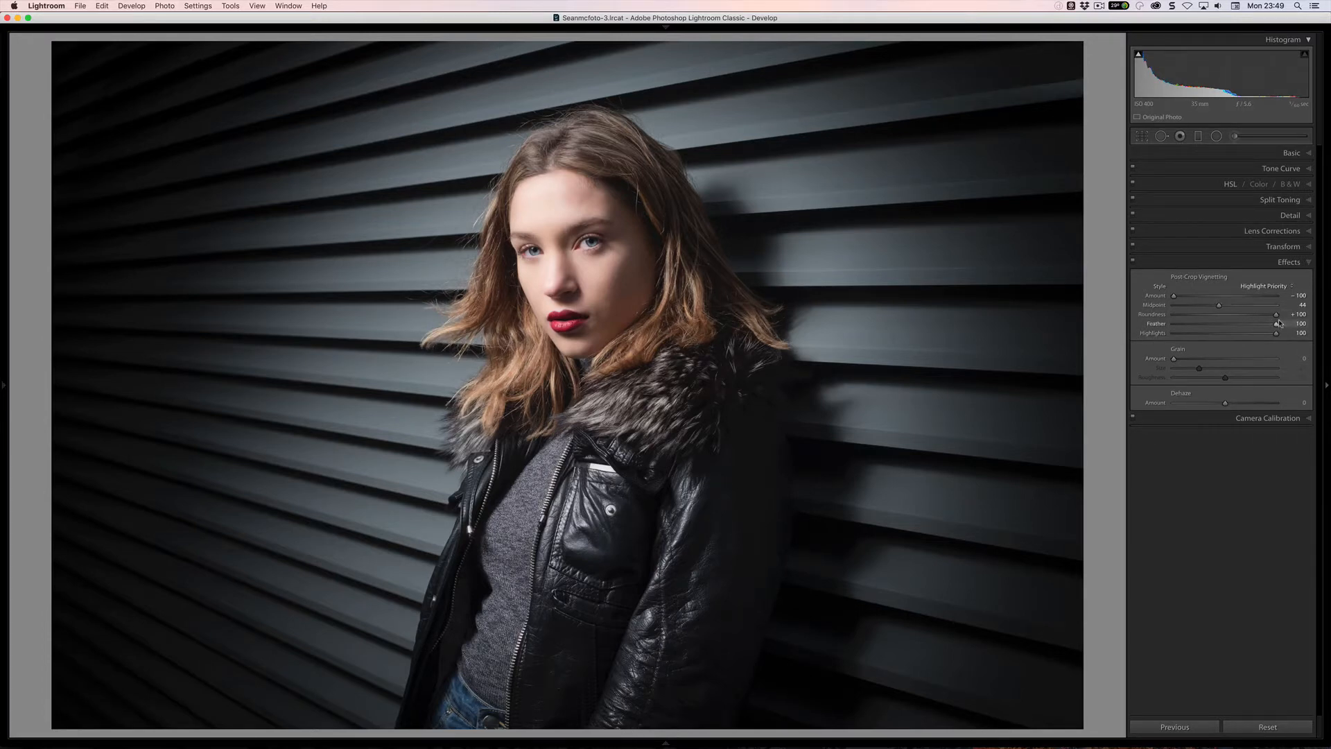
mouse_move(1277, 316)
mouse_down()
mouse_move(1152, 315)
mouse_move(1237, 316)
mouse_move(1187, 306)
mouse_move(1276, 334)
mouse_move(1188, 335)
mouse_move(1282, 333)
mouse_move(1259, 334)
mouse_move(1273, 339)
mouse_up()
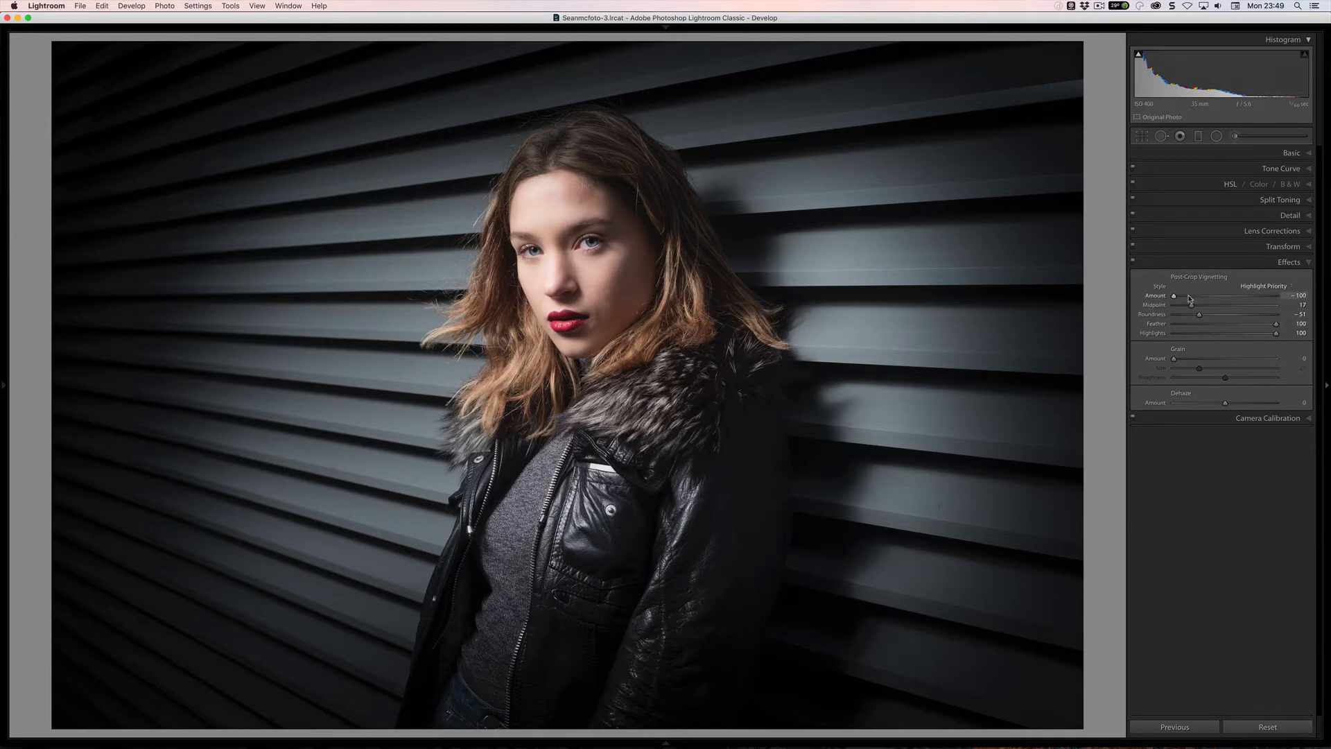
Step: Try the Color Priority and Paint Overlay styles on the vignette, keeping Amount at -100
click(1257, 287)
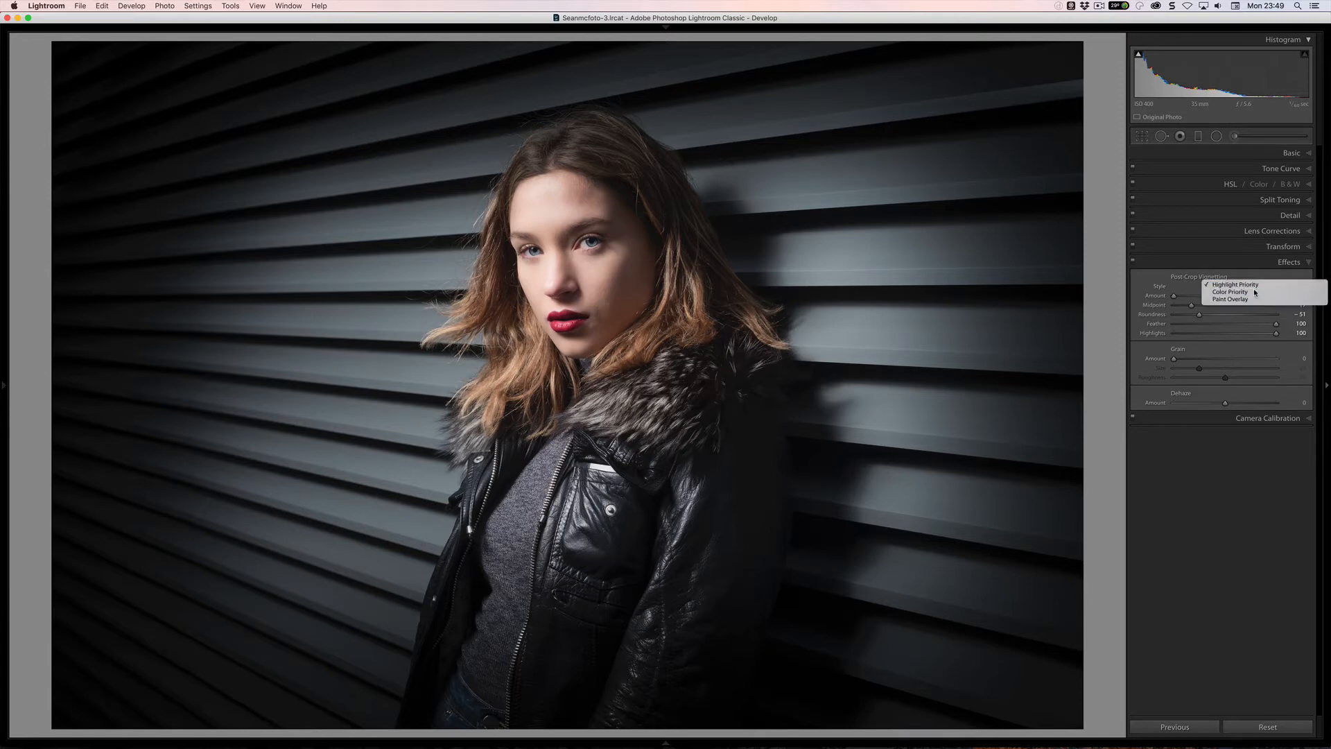
click(1255, 292)
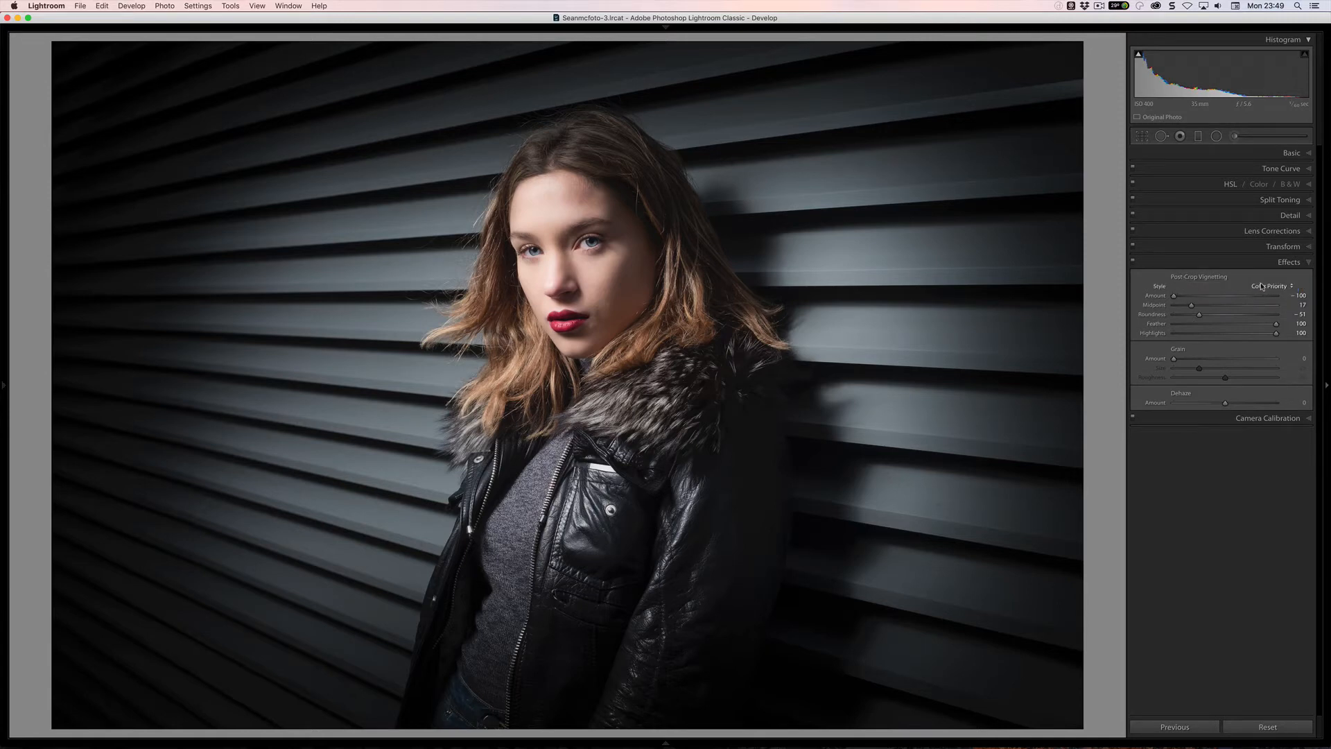
click(1264, 286)
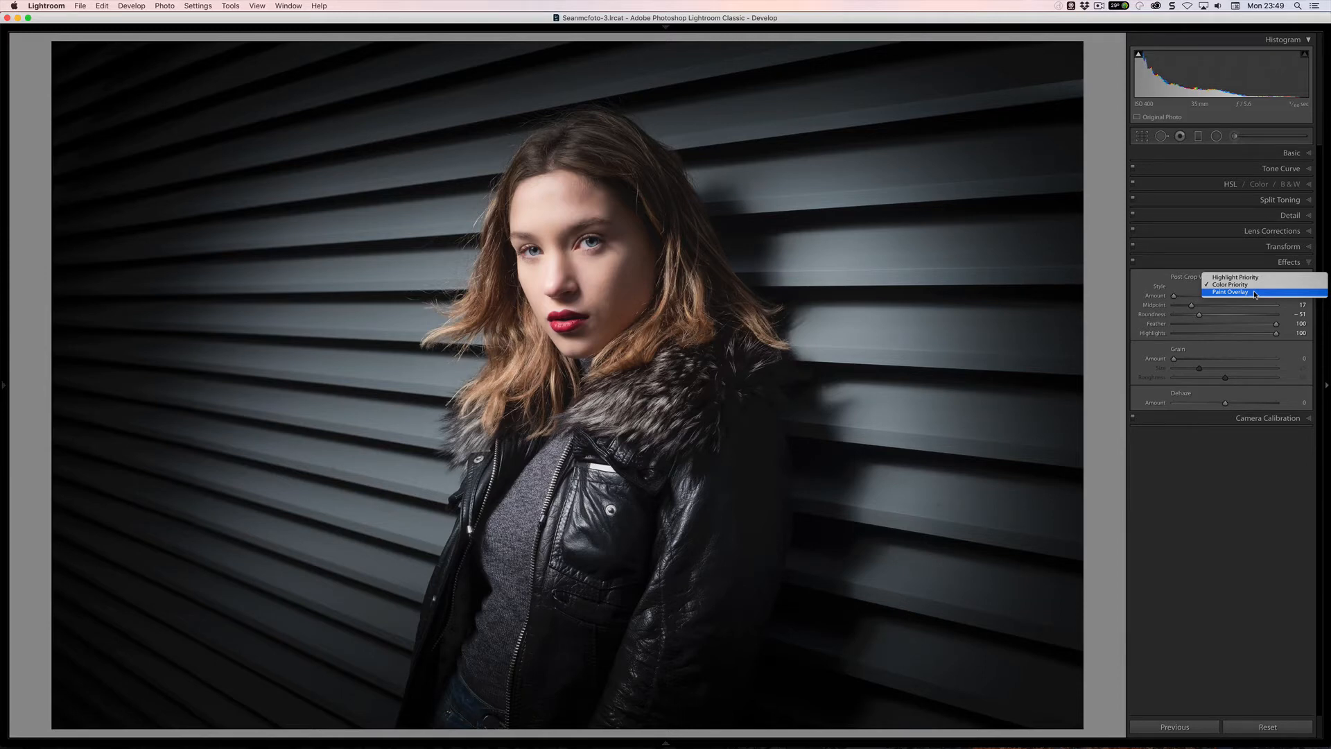
click(1254, 292)
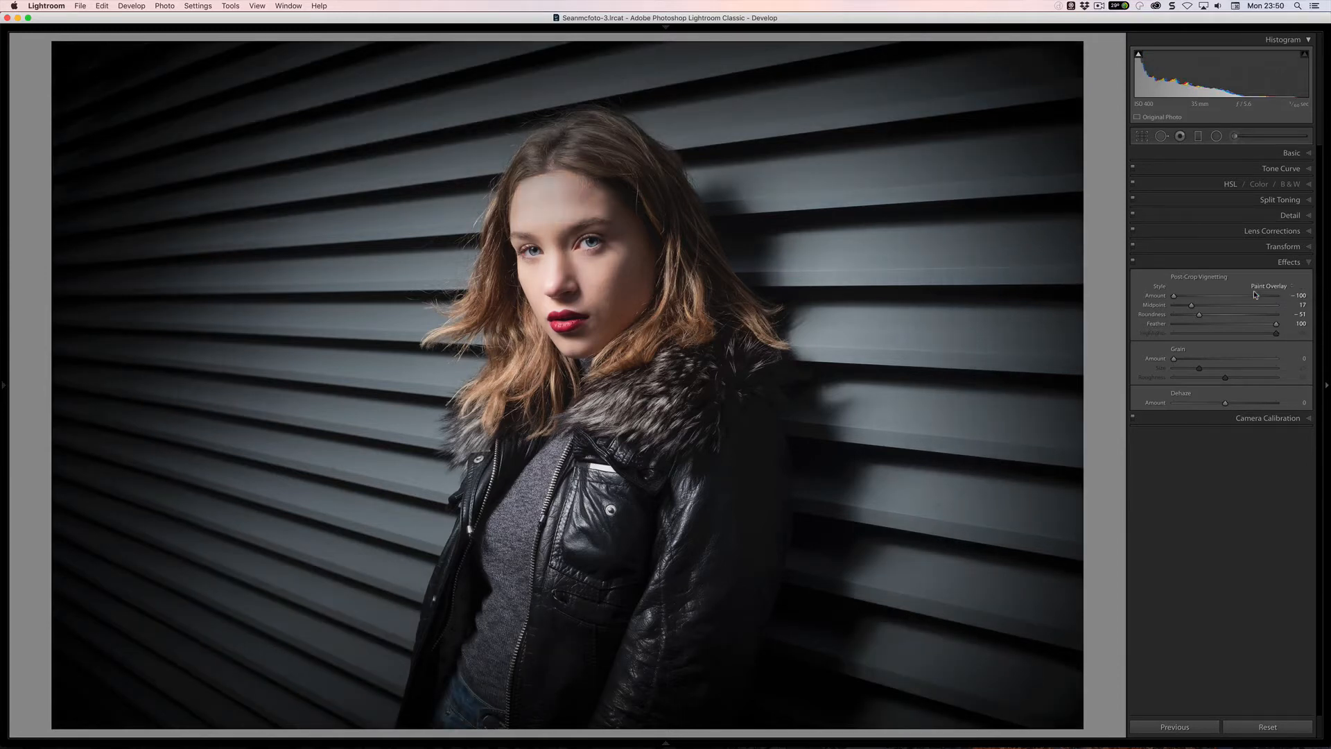
drag(1175, 300, 1128, 297)
mouse_move(1005, 741)
Step: Switch the vignette style back to Highlight Priority and reduce its Highlights to 46
click(1282, 284)
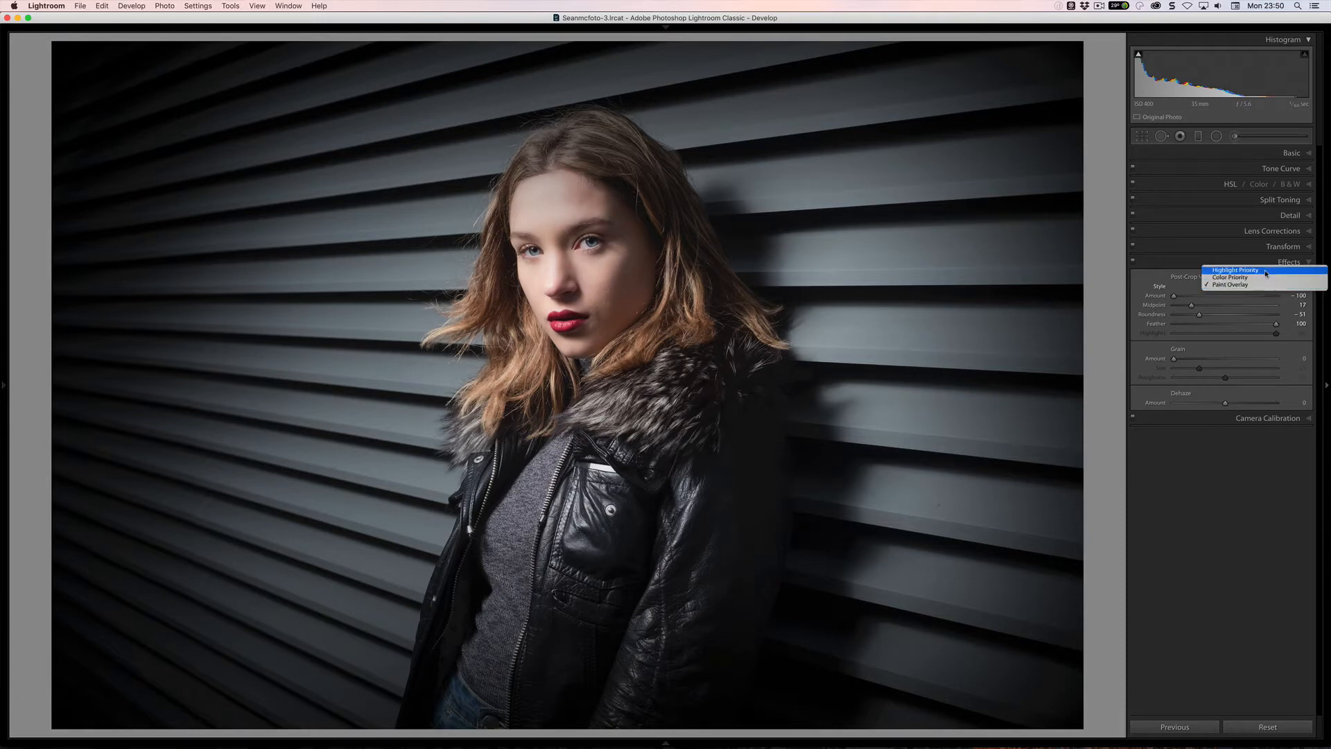
click(1270, 270)
drag(1276, 333, 1222, 335)
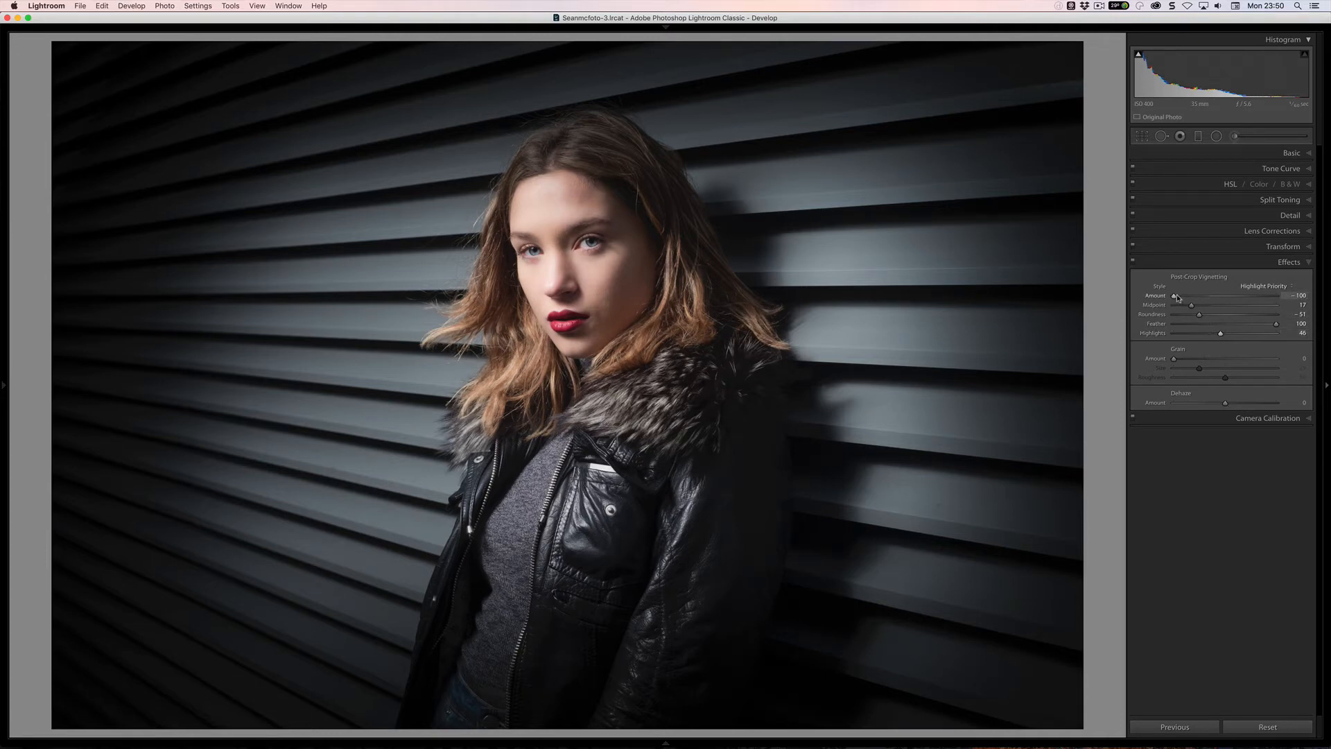
Step: Make a white rounded border with vignette Amount +100, Midpoint 8, Roundness -100 and Feather 0
drag(1174, 296, 1283, 295)
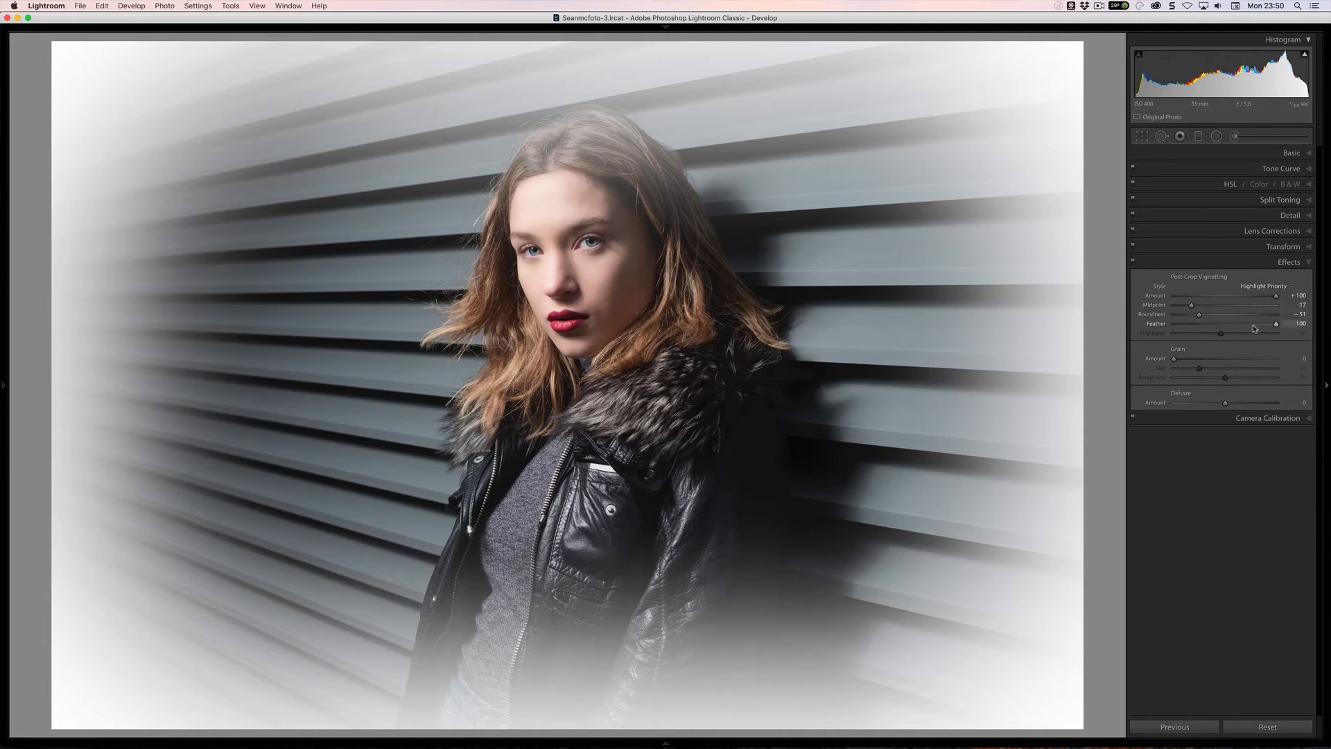
drag(1276, 323, 1221, 306)
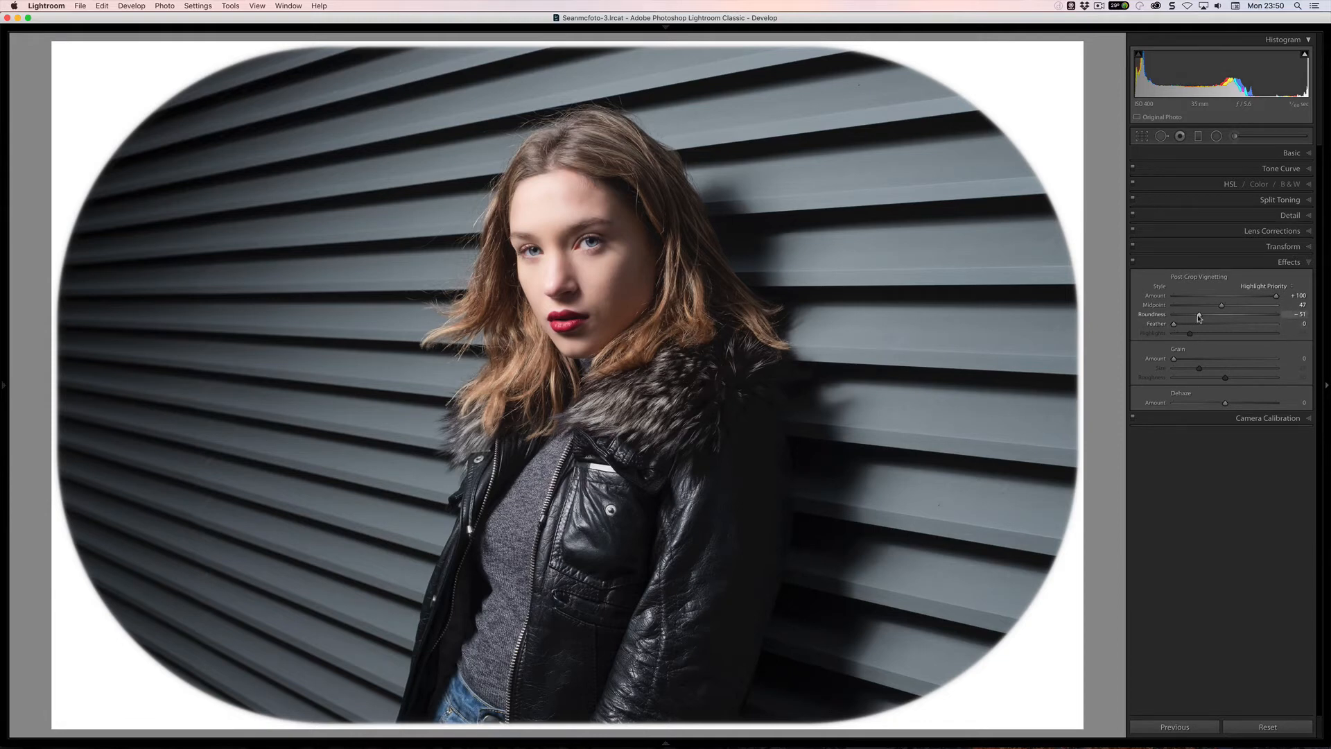
mouse_move(1199, 315)
mouse_down()
mouse_move(1162, 316)
mouse_move(1221, 307)
mouse_move(1183, 305)
mouse_up()
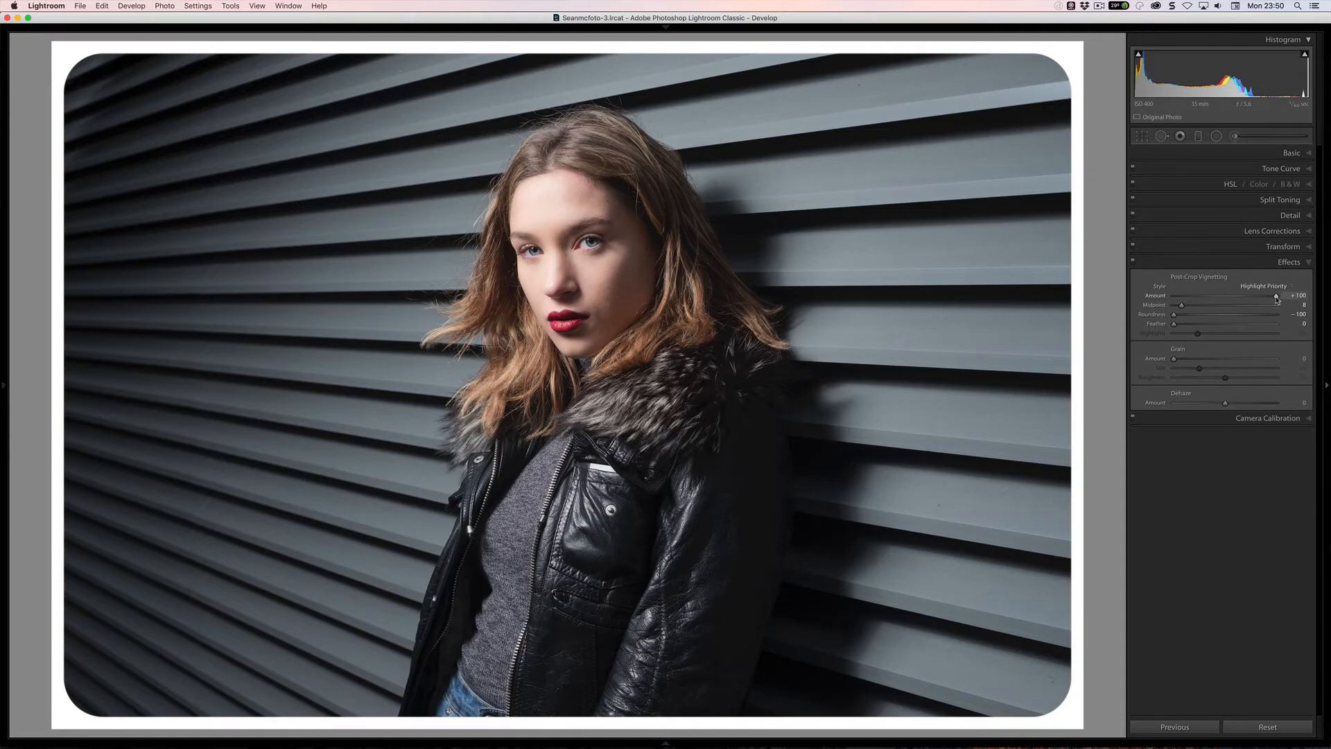
Step: Turn the border into a dark soft edge with Amount -97, Roundness -100, Feather 77 and Highlights 75
drag(1277, 298, 1204, 300)
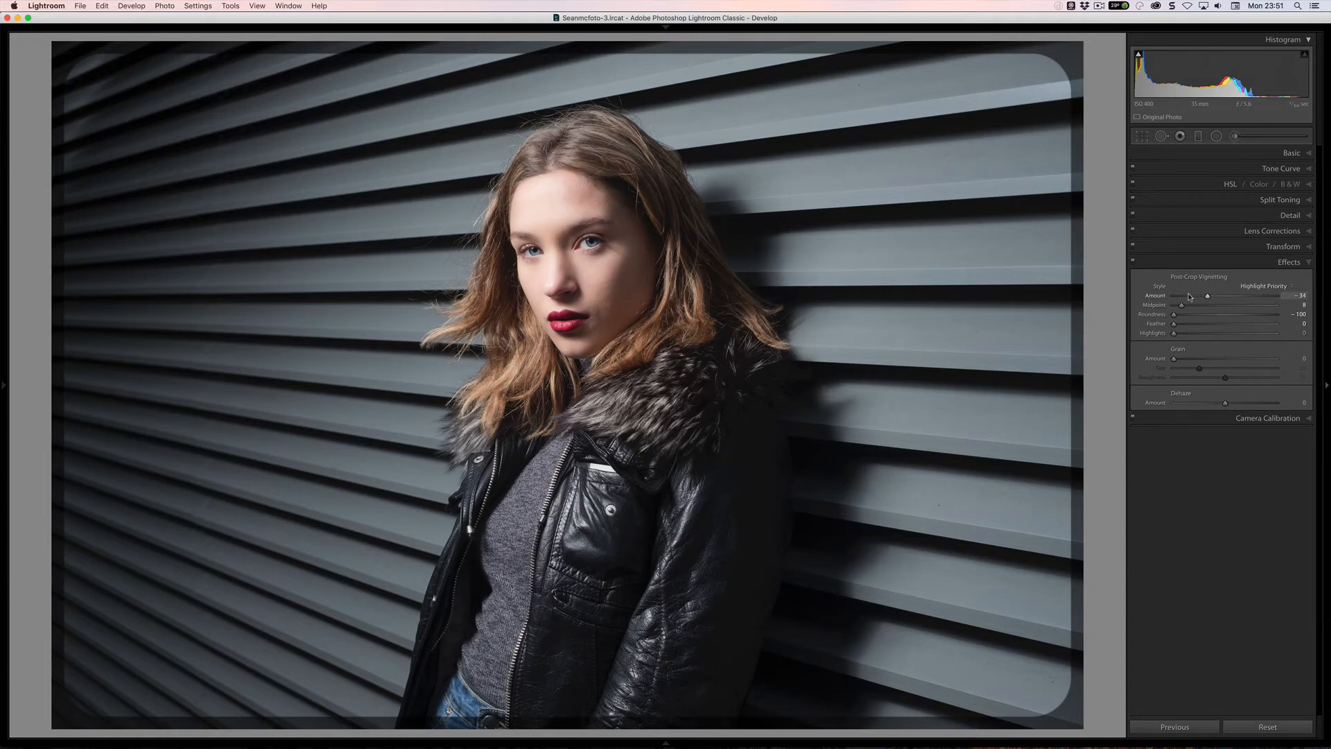
mouse_move(1205, 296)
mouse_down()
mouse_move(1163, 296)
mouse_move(1225, 327)
mouse_move(1200, 318)
mouse_up()
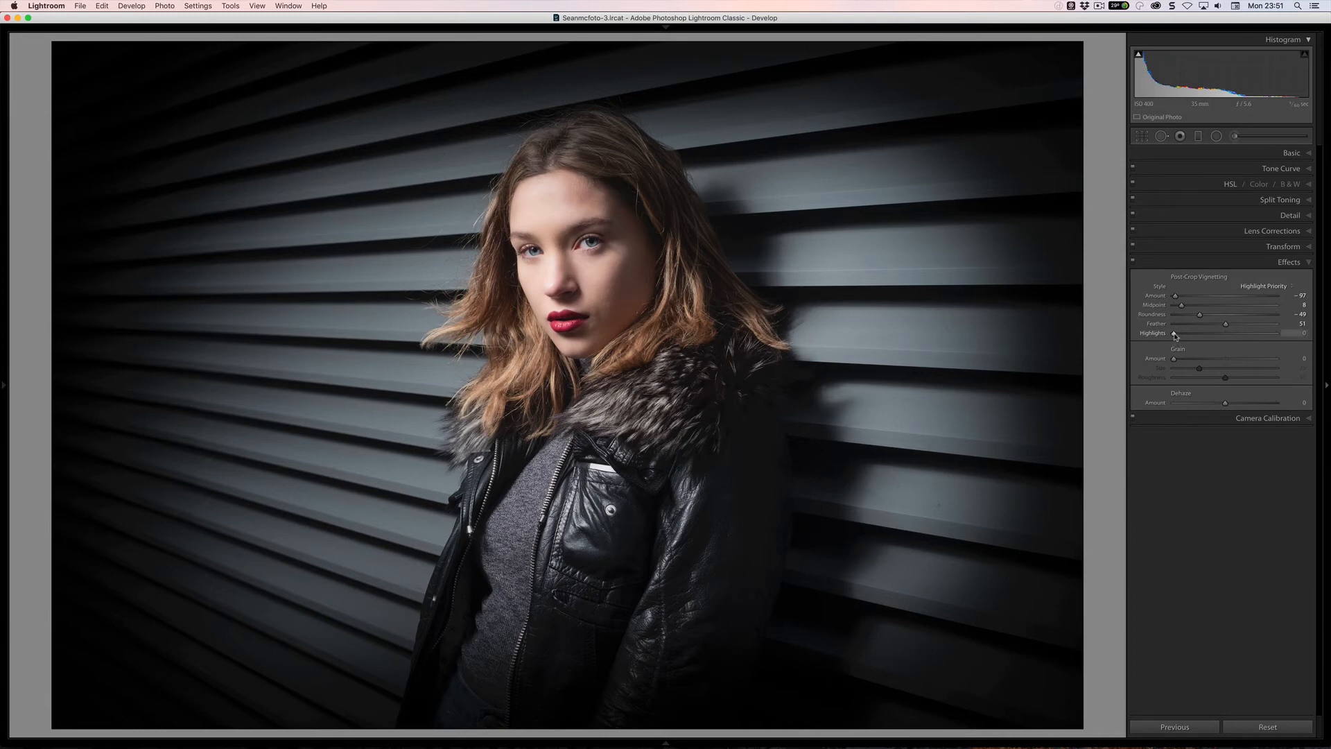
mouse_move(1173, 333)
mouse_down()
mouse_move(1257, 327)
mouse_move(1159, 314)
mouse_up()
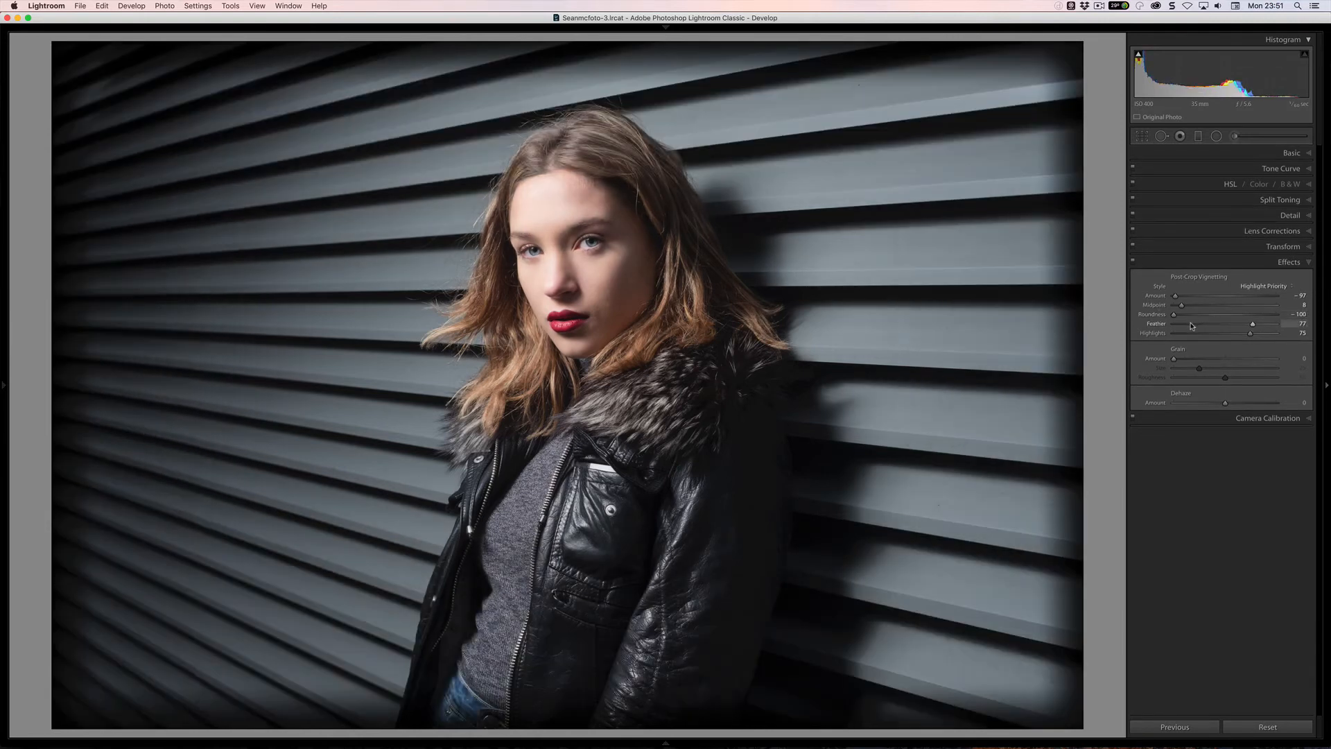
Step: Shape a dark oval vignette with Amount -92, Roundness -6, Feather 72 and Highlights 100
drag(1183, 329, 1225, 318)
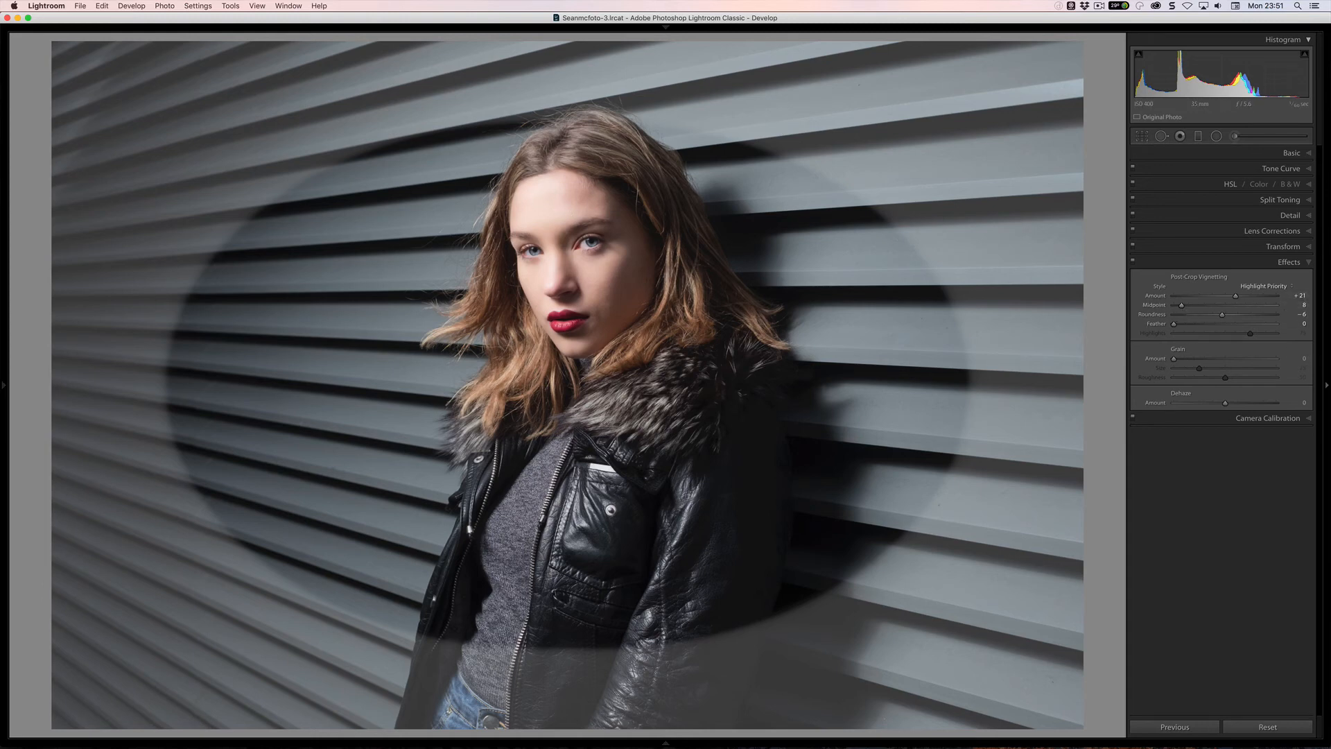
drag(1235, 296, 1245, 324)
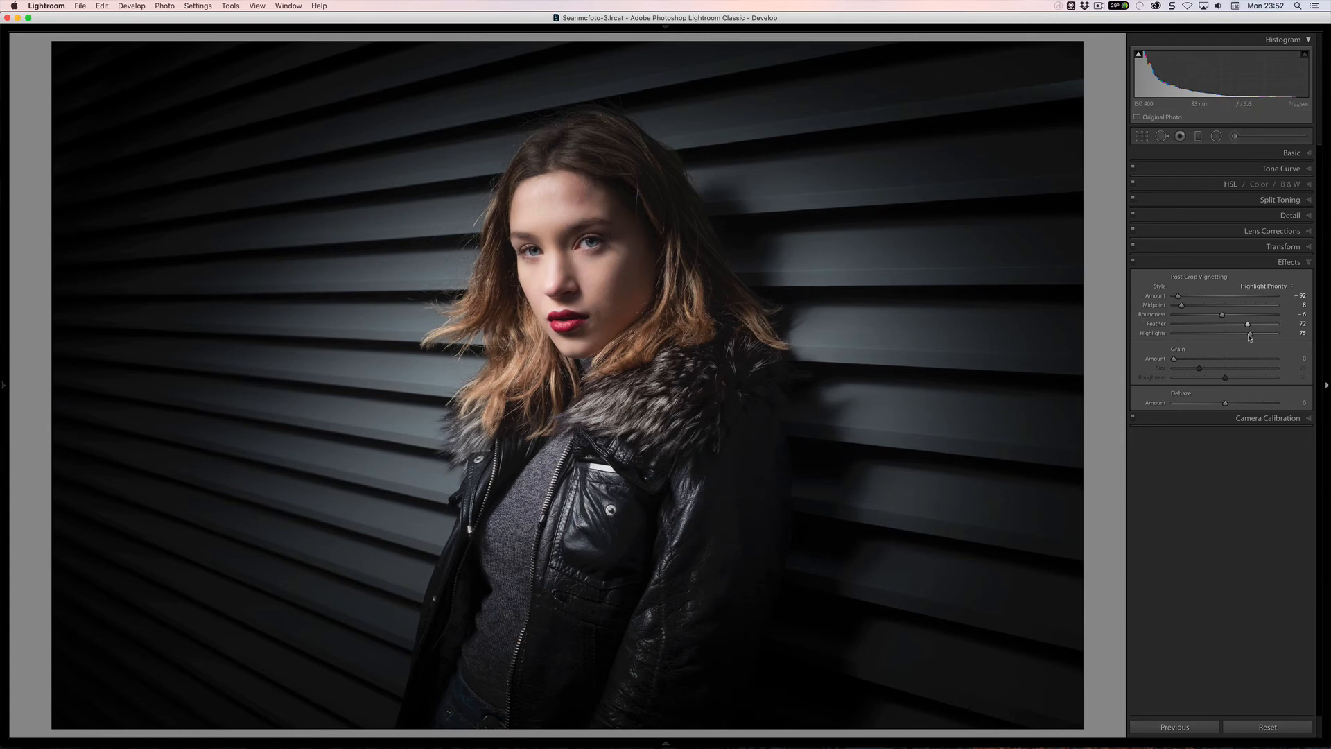
drag(1250, 333, 1293, 335)
Step: Crop the photo to portrait orientation around the woman, keeping the original aspect ratio
key(r)
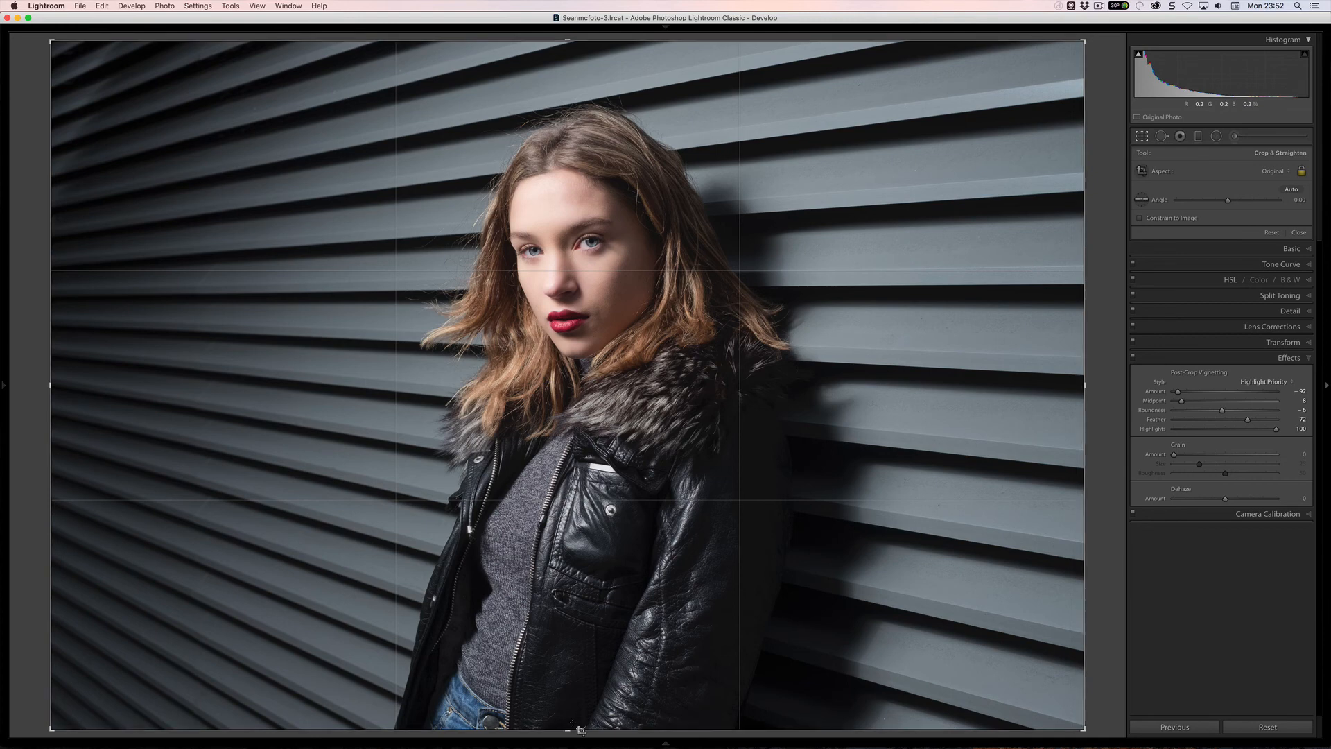
key(x)
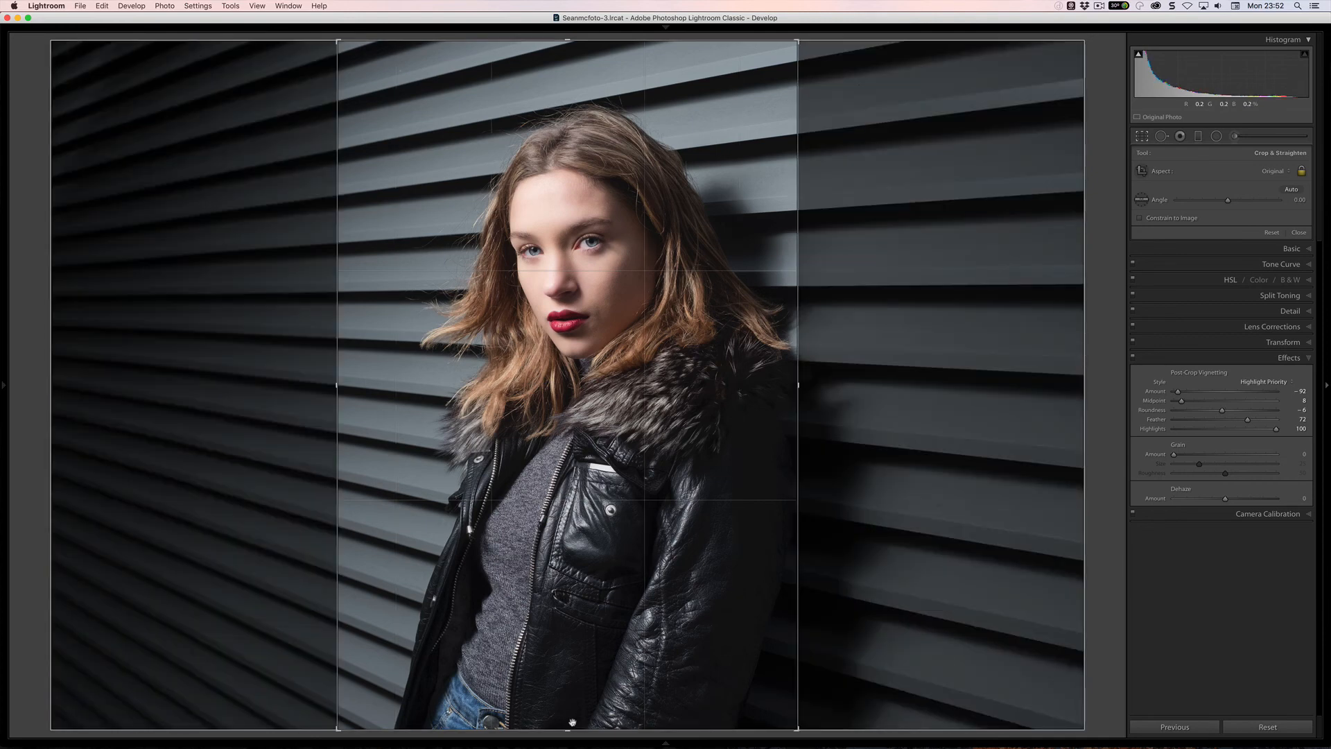
key(Return)
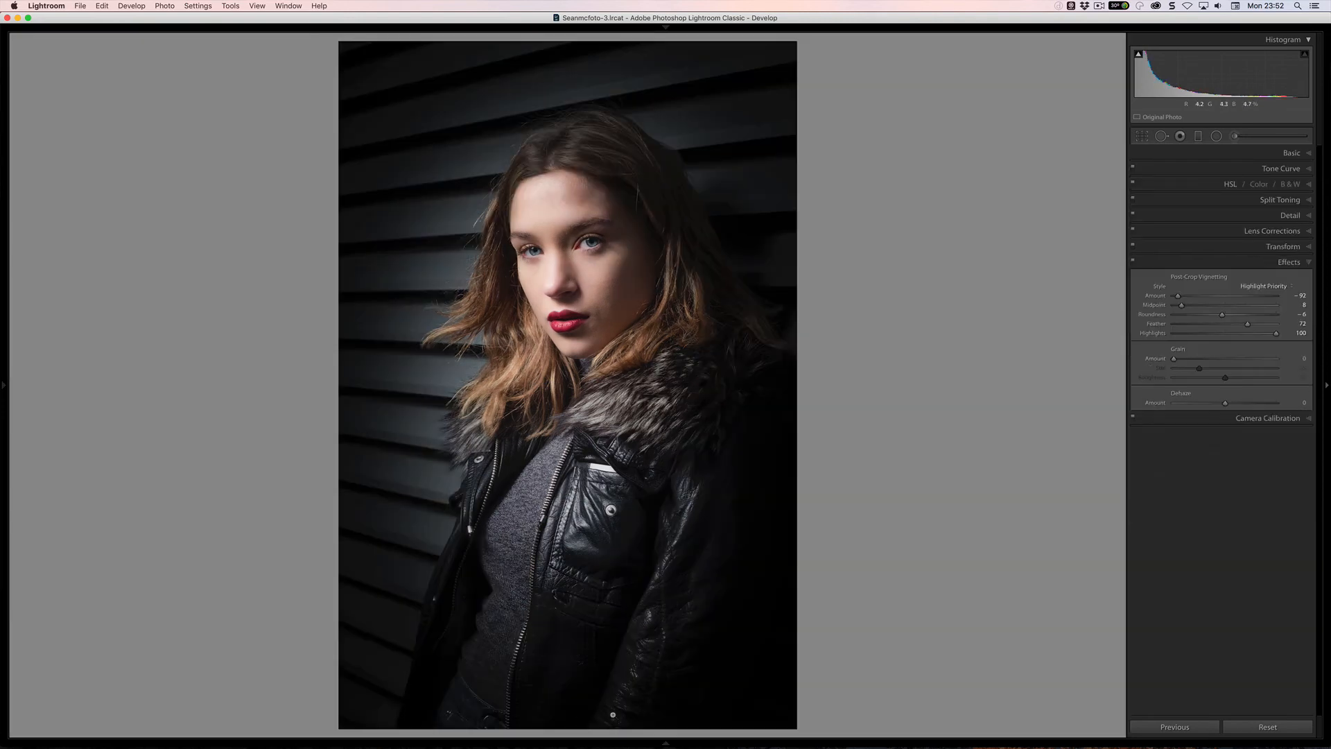